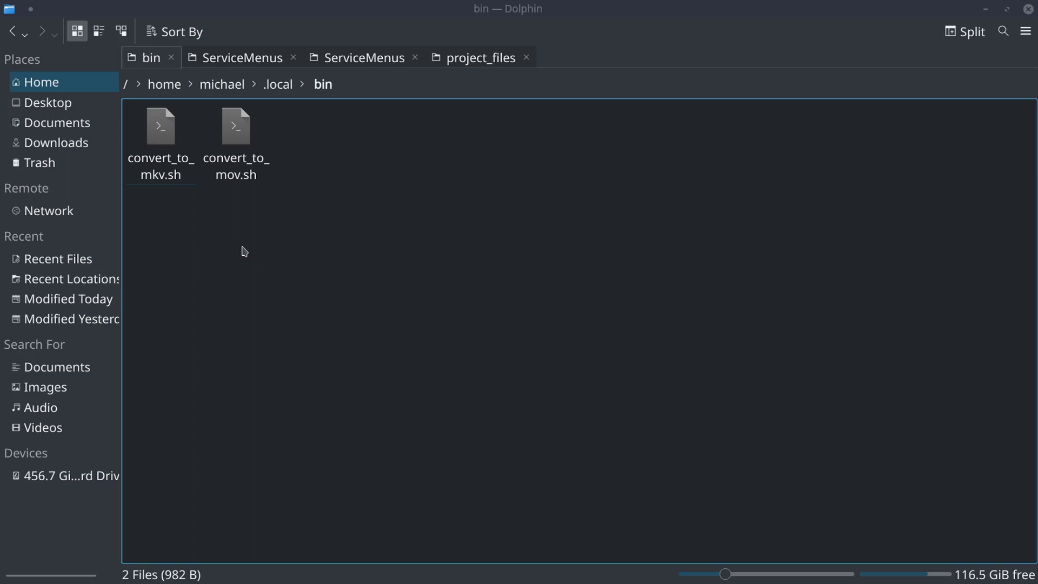
- Switch to Firefox and review the answer's two export PATH commands, highlighting the one for adding a script directory to PATH
key(alt+Tab)
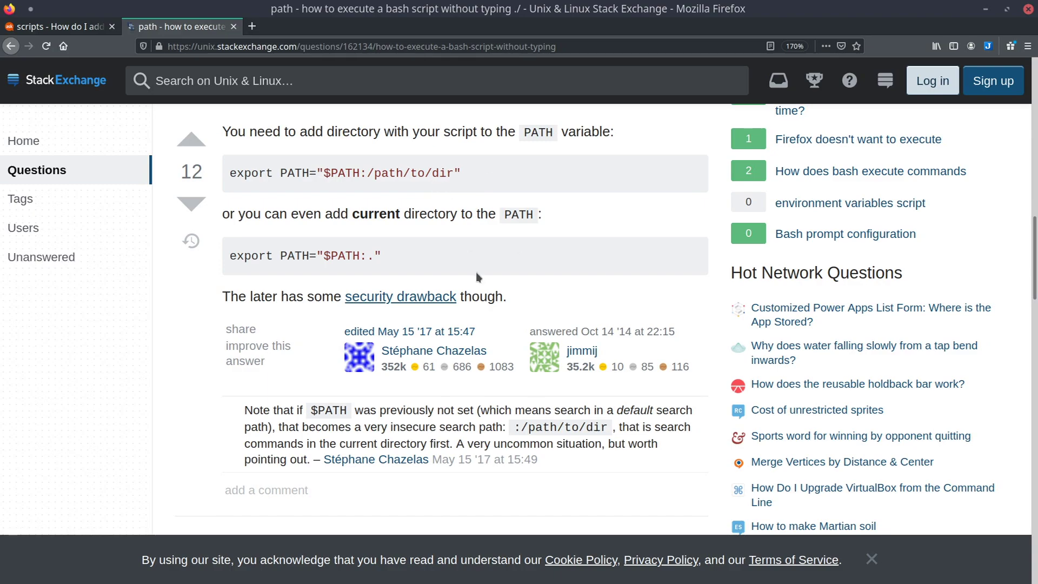
triple_click(389, 170)
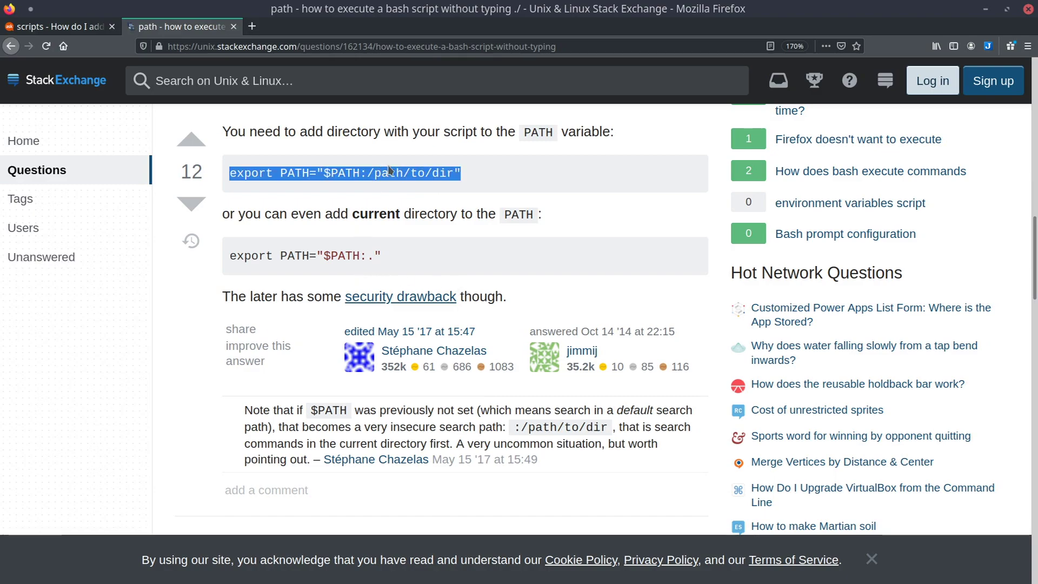
double_click(421, 241)
triple_click(398, 257)
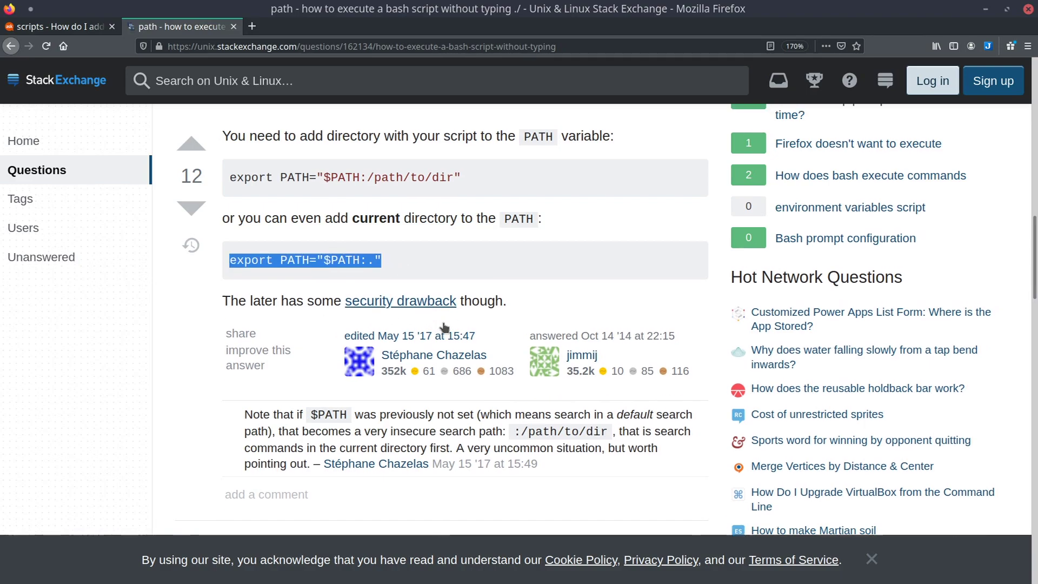
scroll(438, 270, up, 1)
double_click(447, 223)
triple_click(446, 223)
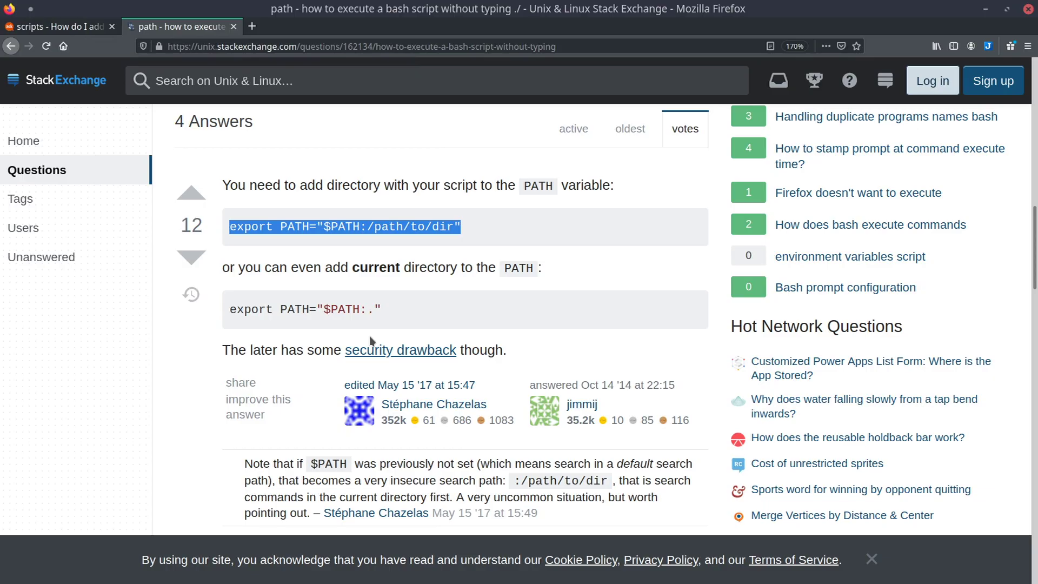
- Switch to Dolphin and check the context menu of 2020-01-13_19-38-49.mov in project_files for the Convert to MOV action
key(alt+Tab)
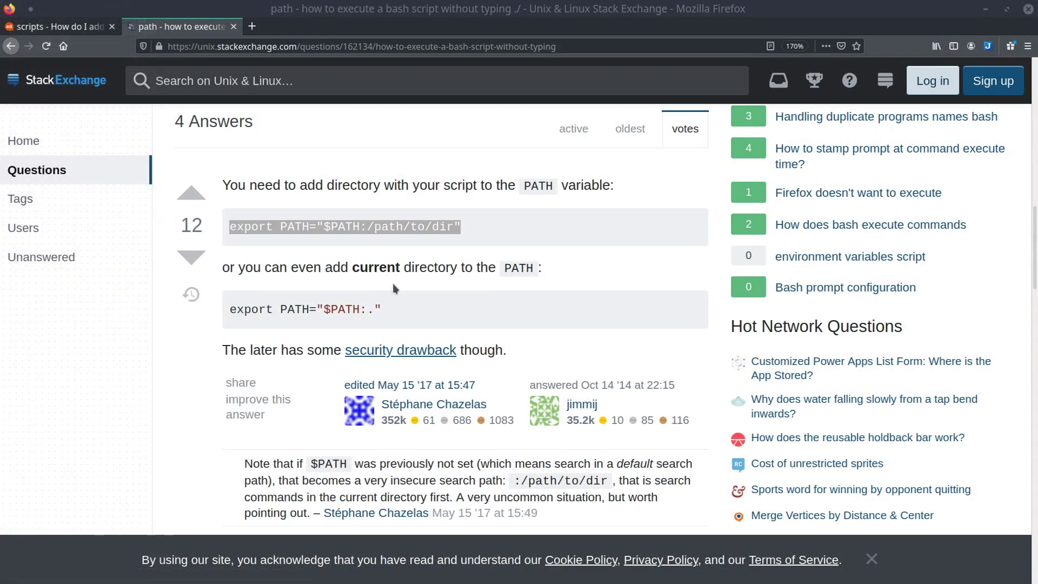
key(alt+Tab)
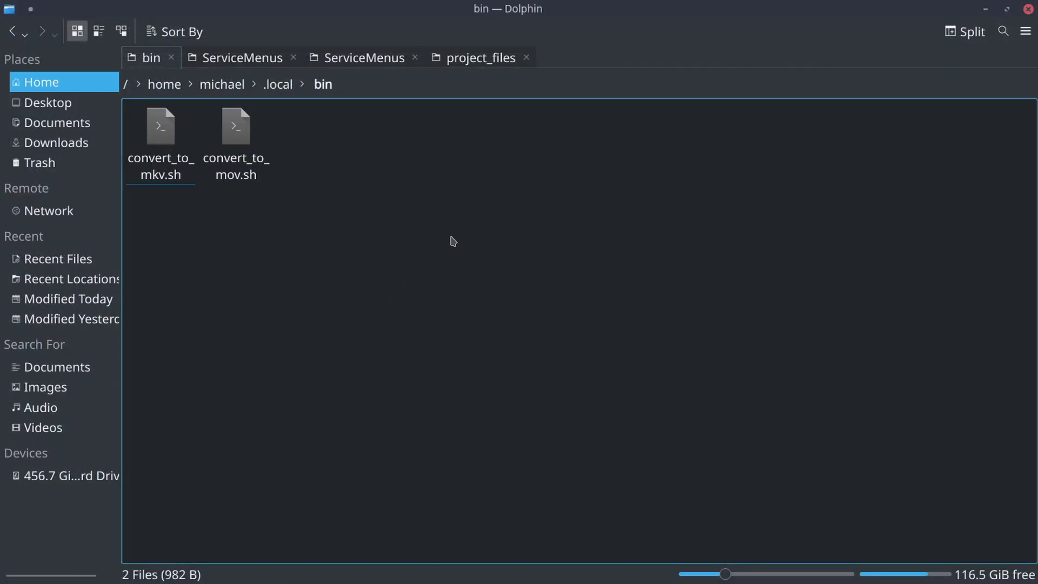
click(491, 58)
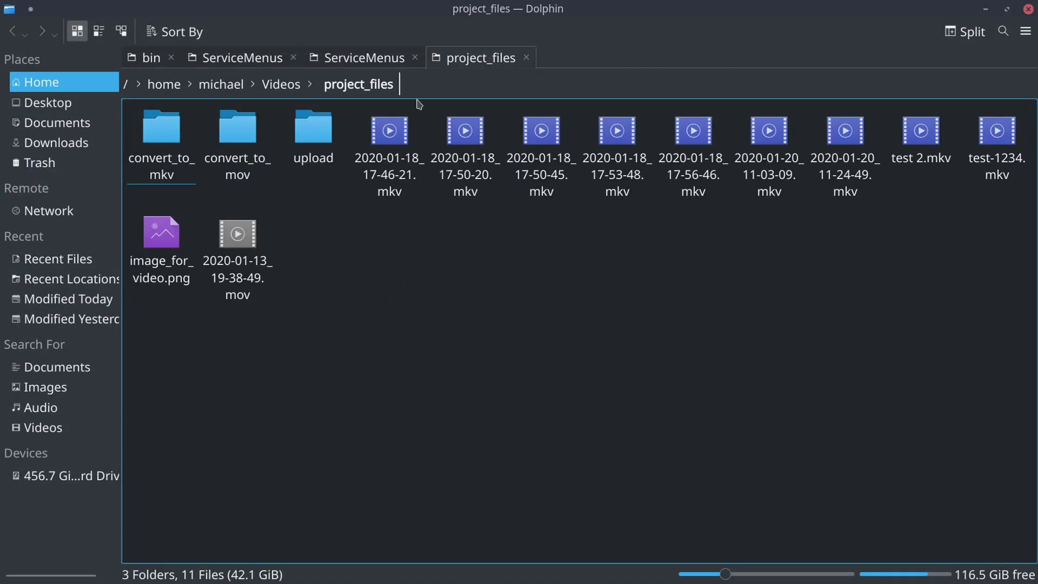
right_click(211, 283)
mouse_move(267, 307)
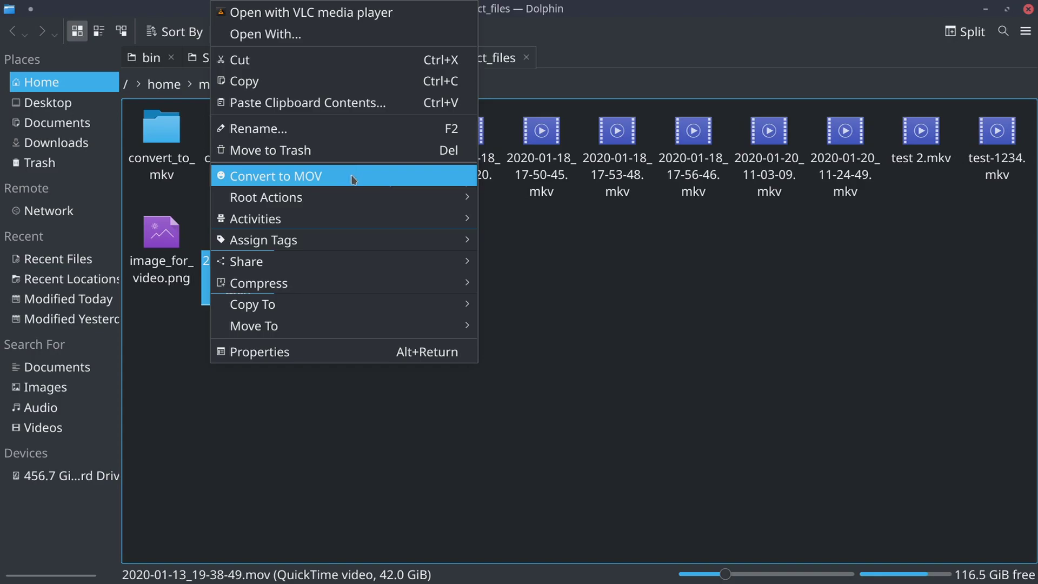
click(414, 481)
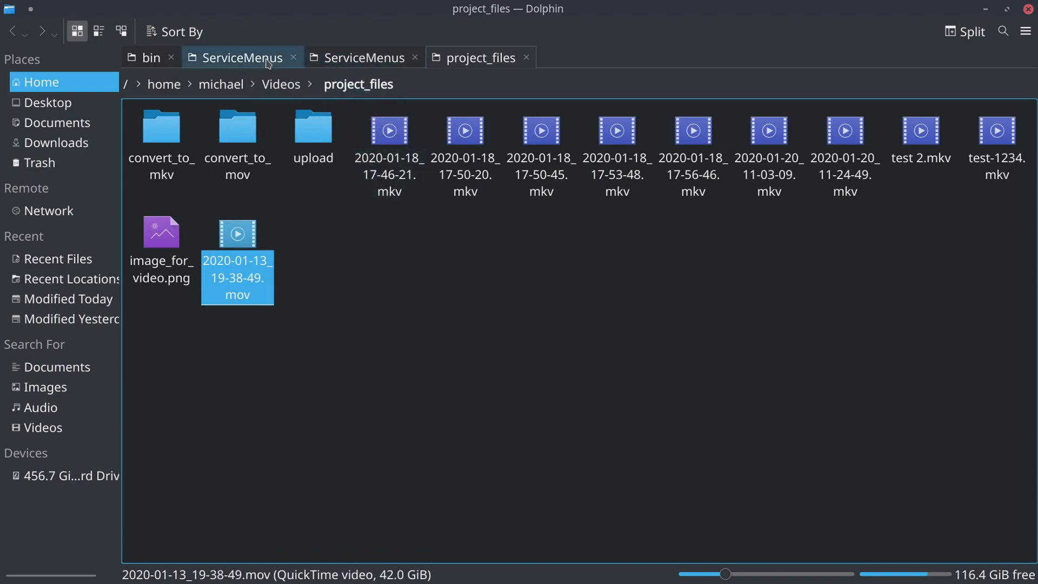
- View the user ServiceMenus folder, then find and highlight the user servicemenus path in the Ask Ubuntu answer in Firefox
click(268, 64)
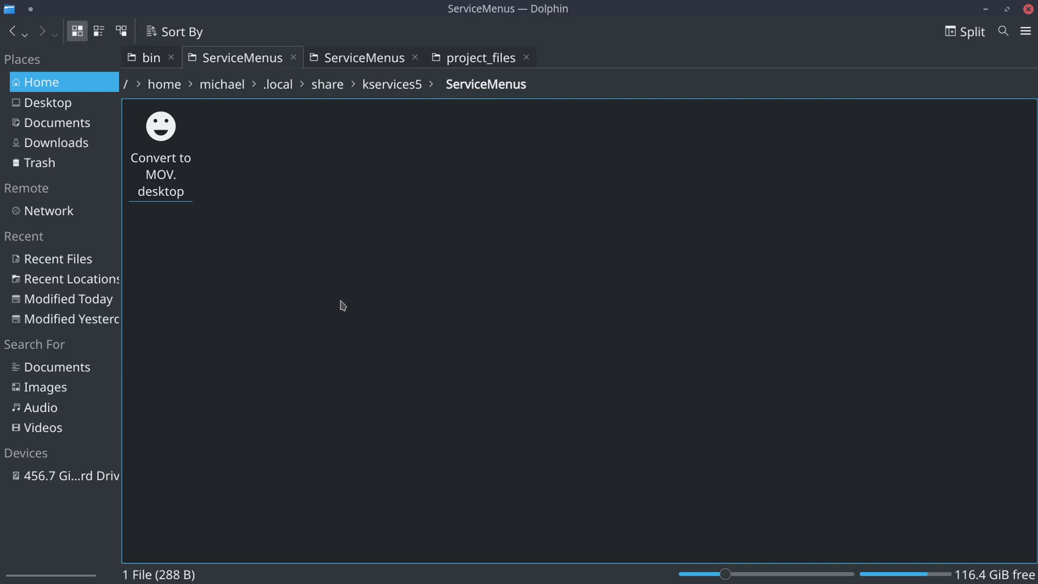
key(alt+Tab)
key(alt+Tab)
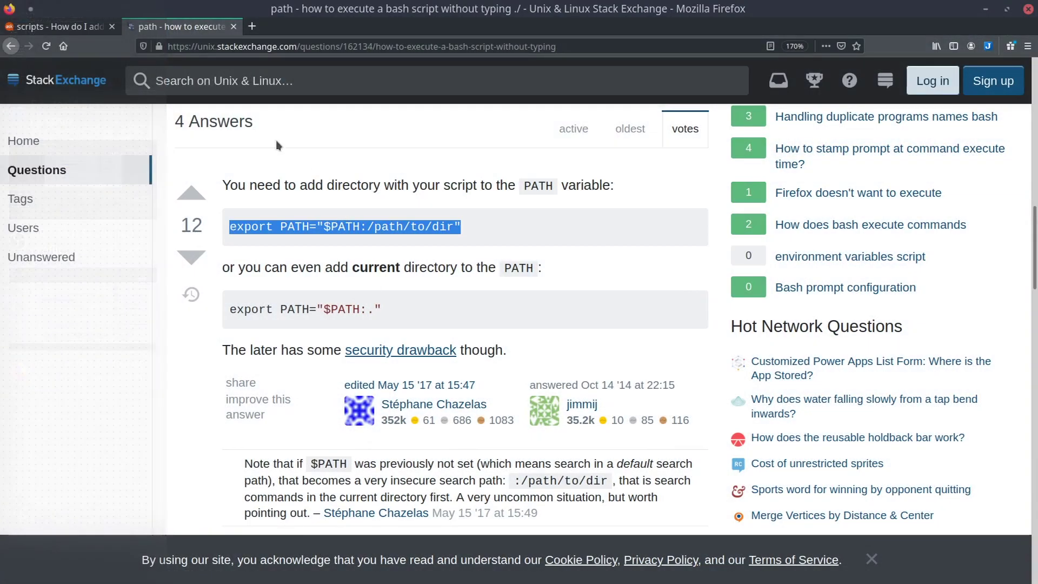
key(ctrl+Tab)
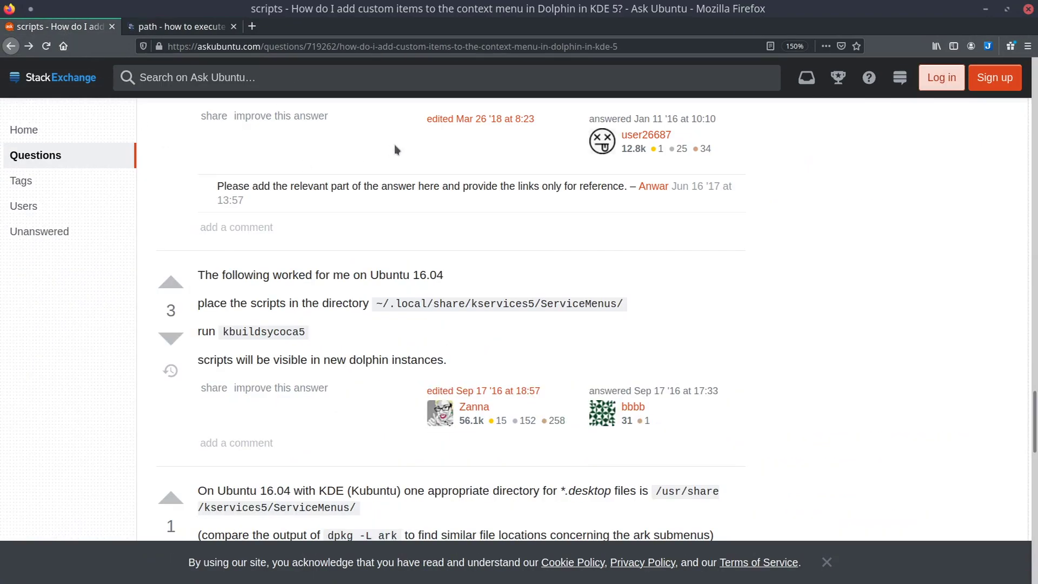
scroll(339, 201, up, 8)
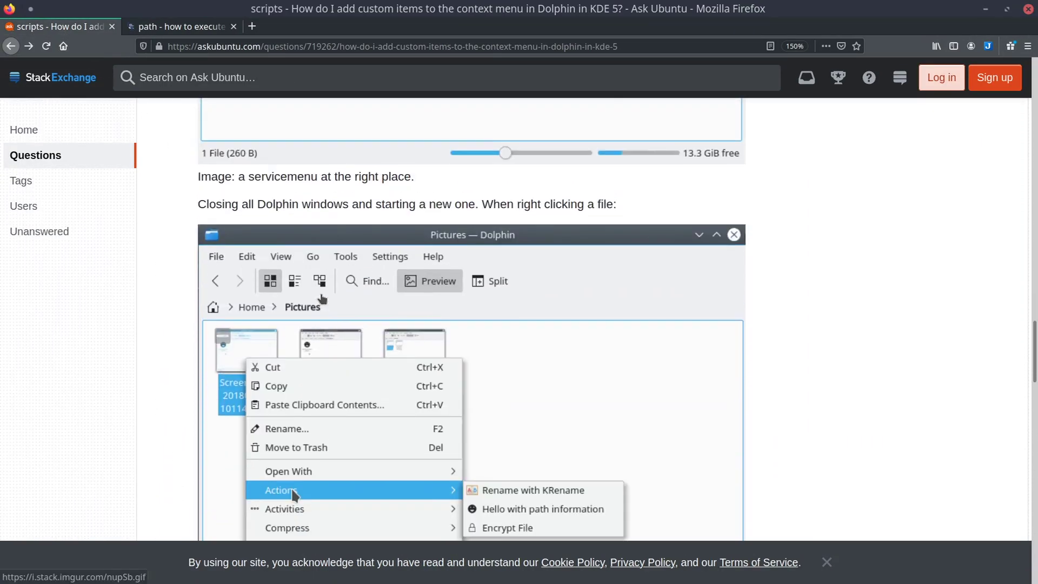
scroll(323, 299, up, 10)
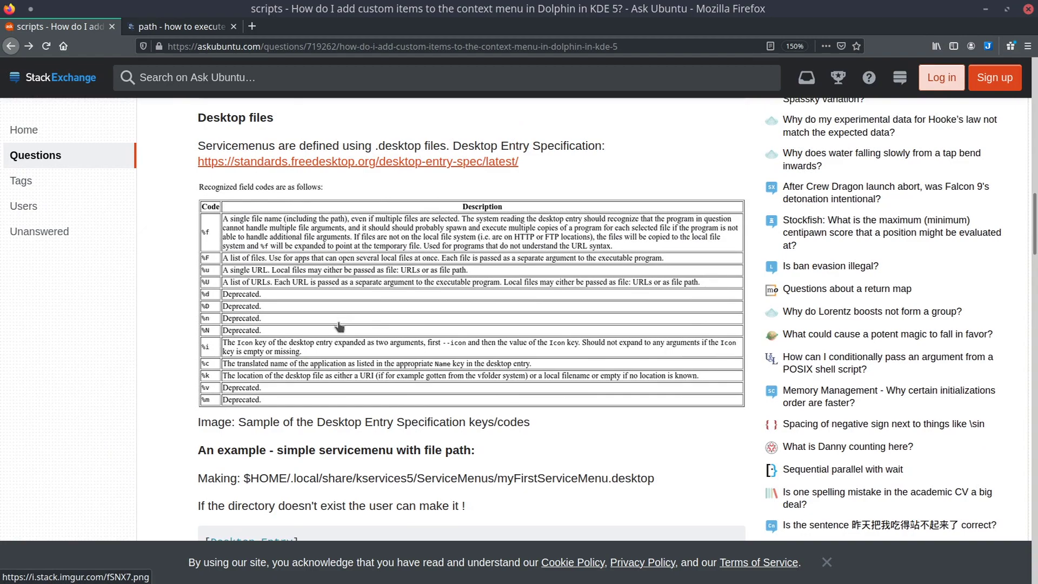
scroll(339, 326, up, 5)
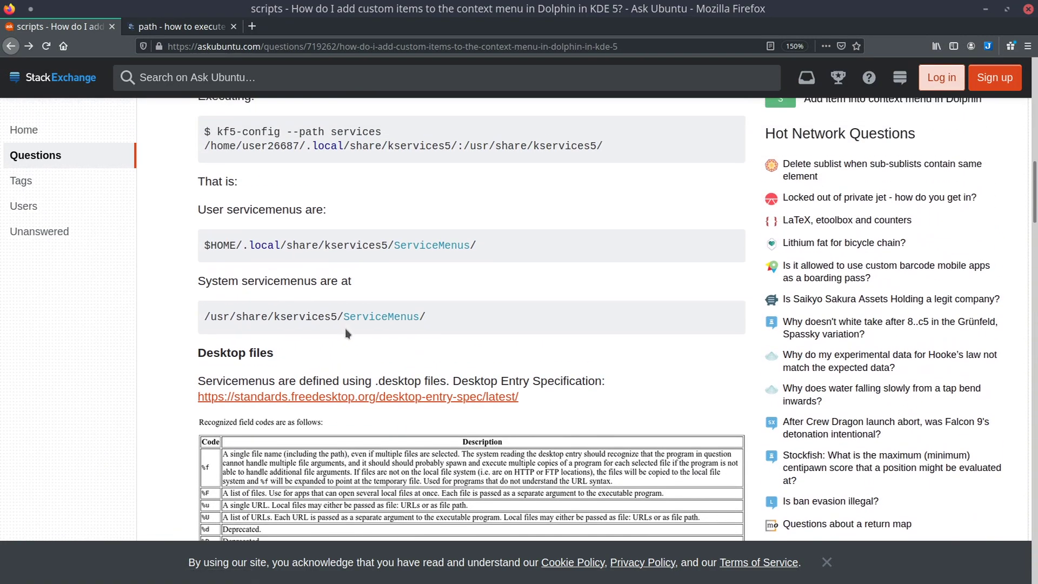
scroll(346, 332, up, 2)
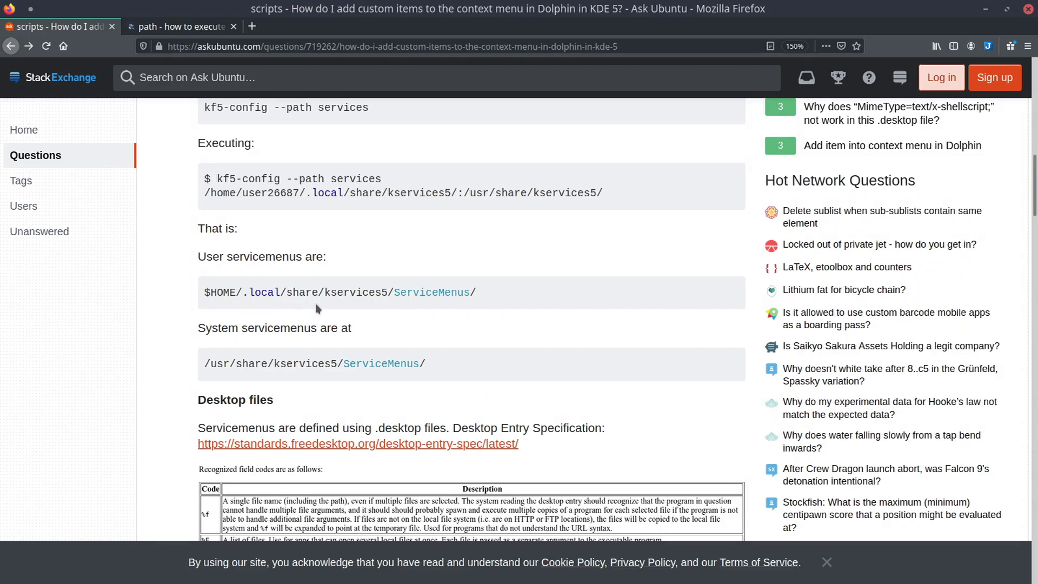
drag(255, 291, 390, 308)
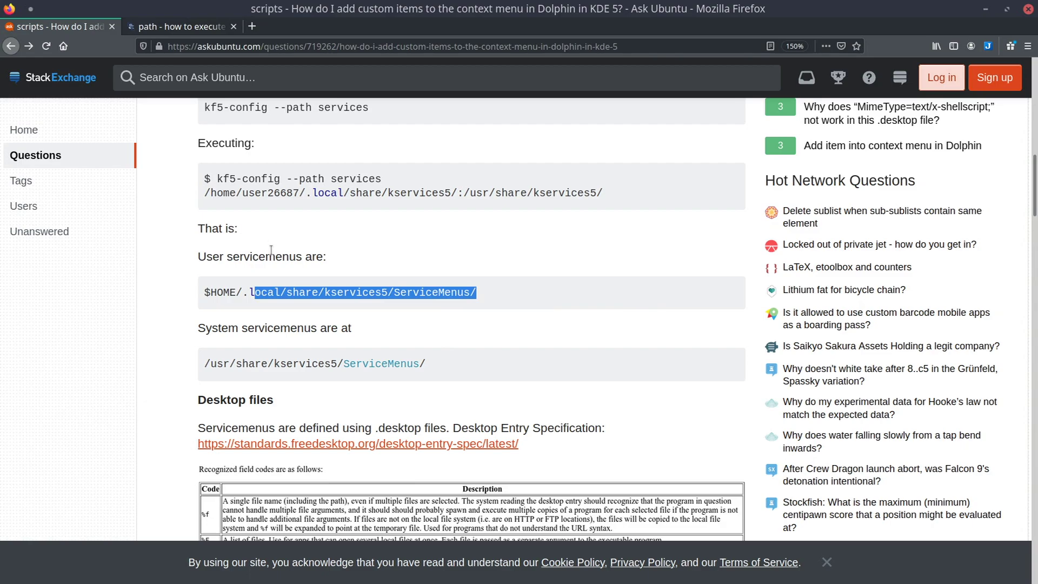
- Find the answer for Ubuntu 16.04 and highlight its kbuildsycoca5 command
scroll(270, 254, down, 7)
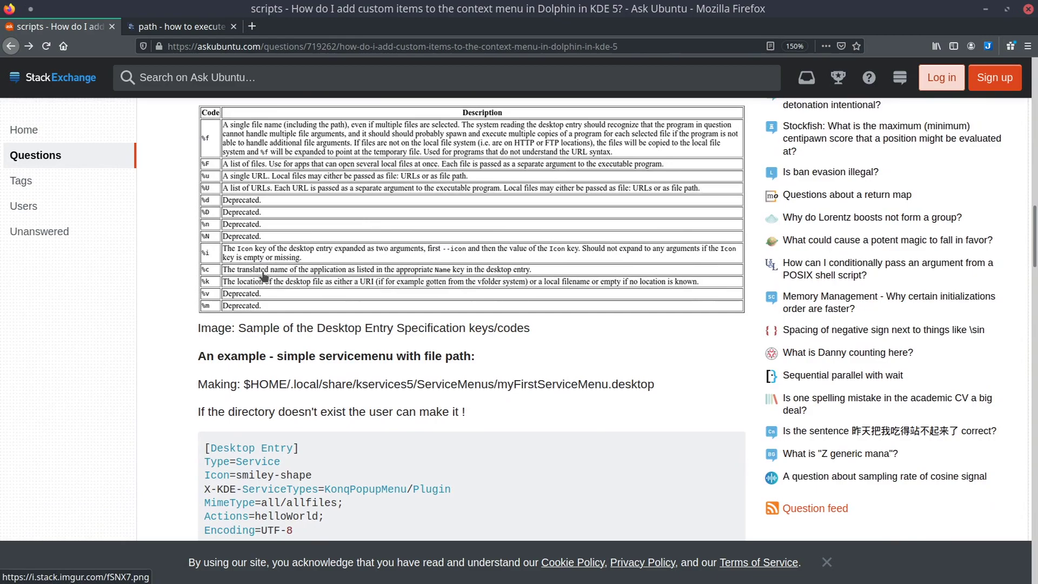
scroll(264, 275, down, 8)
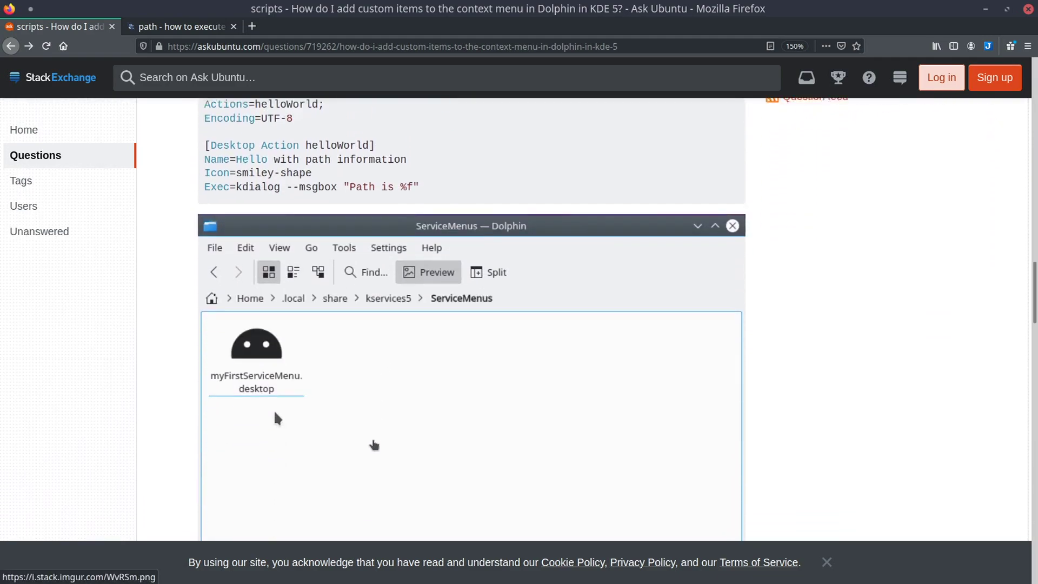
scroll(373, 445, down, 3)
scroll(364, 445, down, 14)
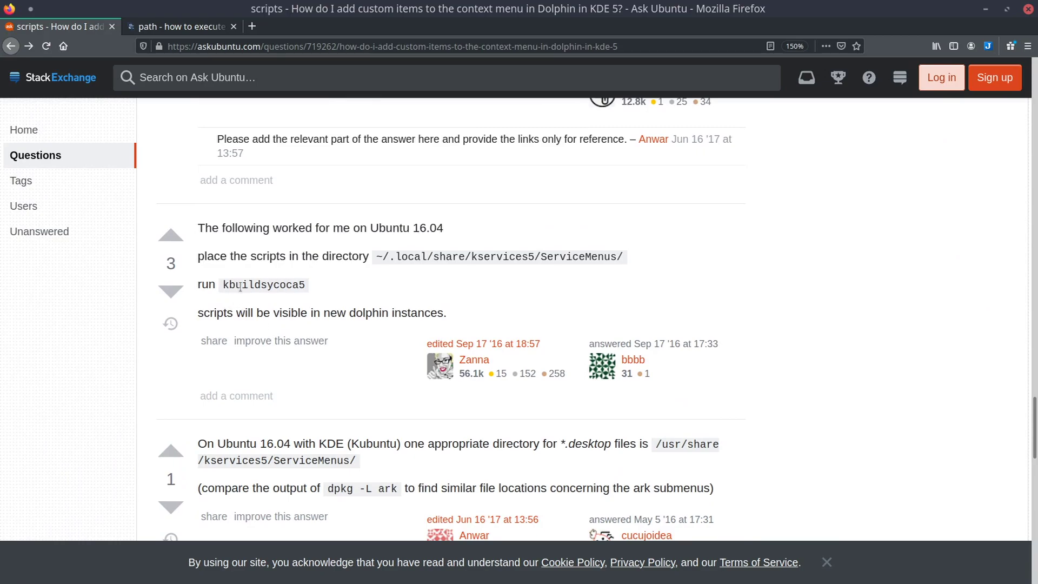
triple_click(256, 280)
click(255, 281)
double_click(265, 285)
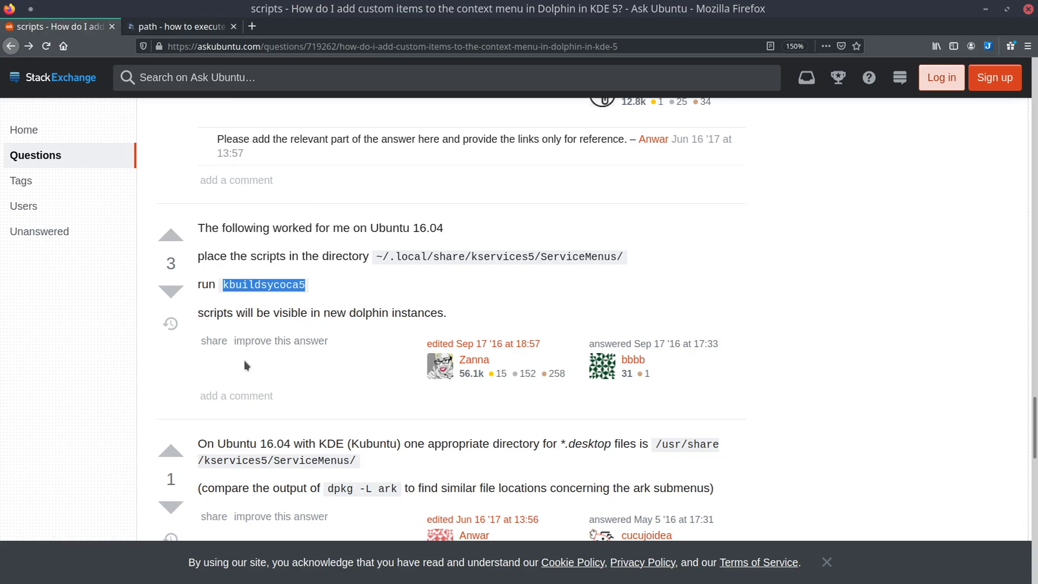
- Highlight the system path /usr/share/kservices5/ServiceMenus/ in the answer, then view that folder in Dolphin and return to the user ServiceMenus folder
scroll(252, 359, up, 10)
scroll(222, 378, up, 5)
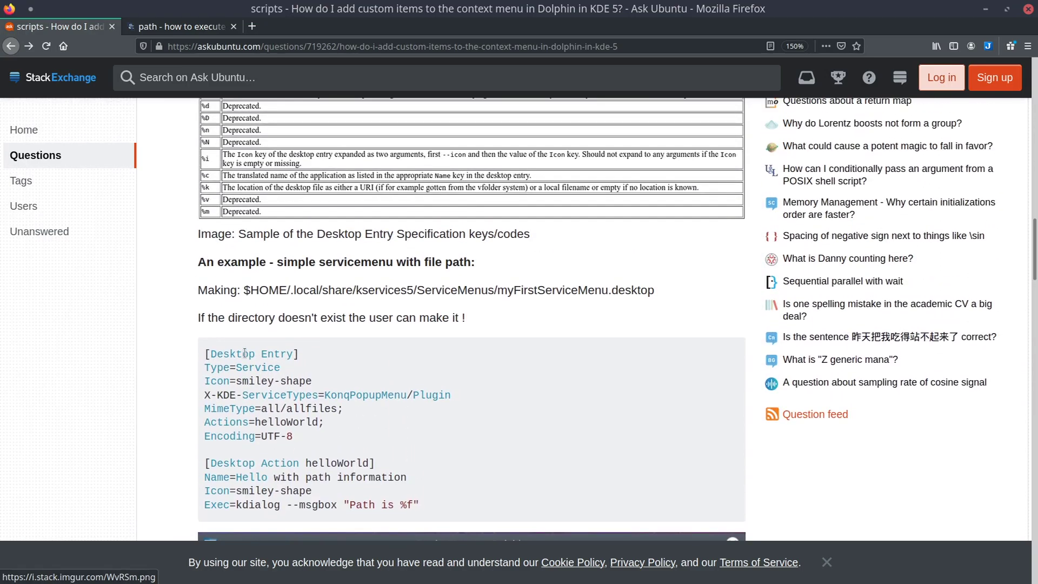
scroll(208, 400, up, 10)
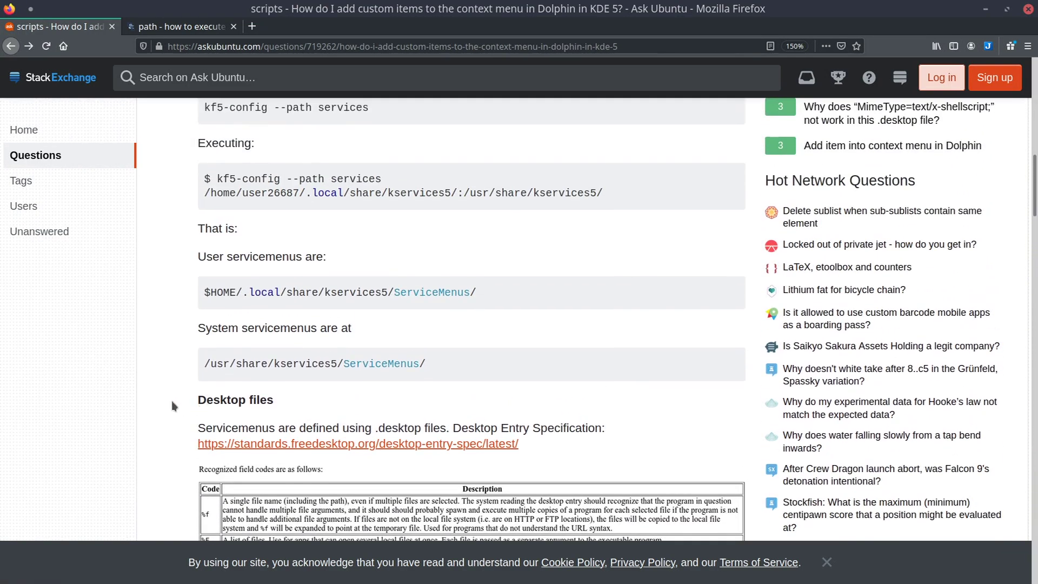
double_click(294, 363)
triple_click(293, 363)
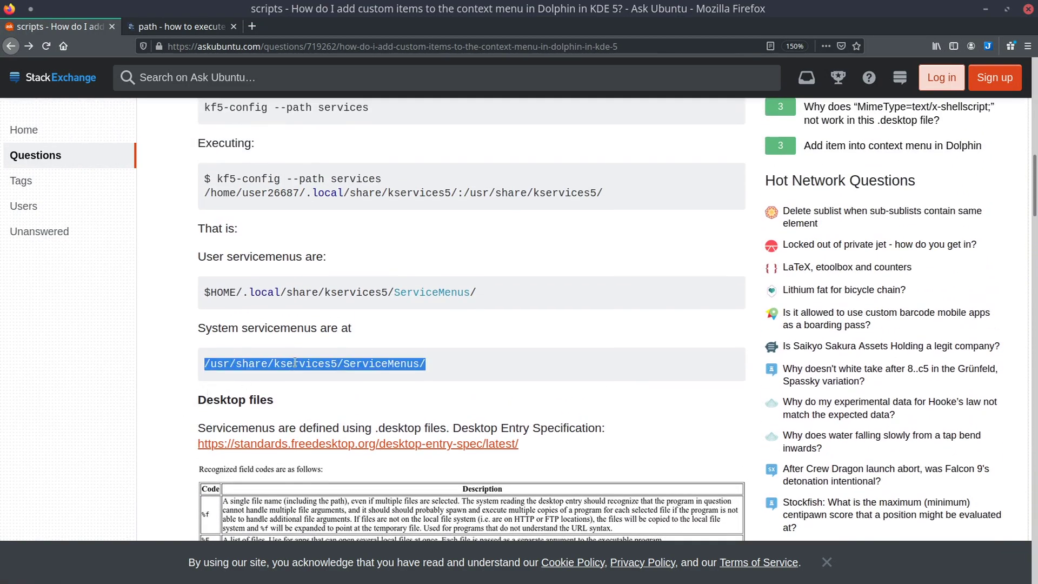
key(alt+Tab)
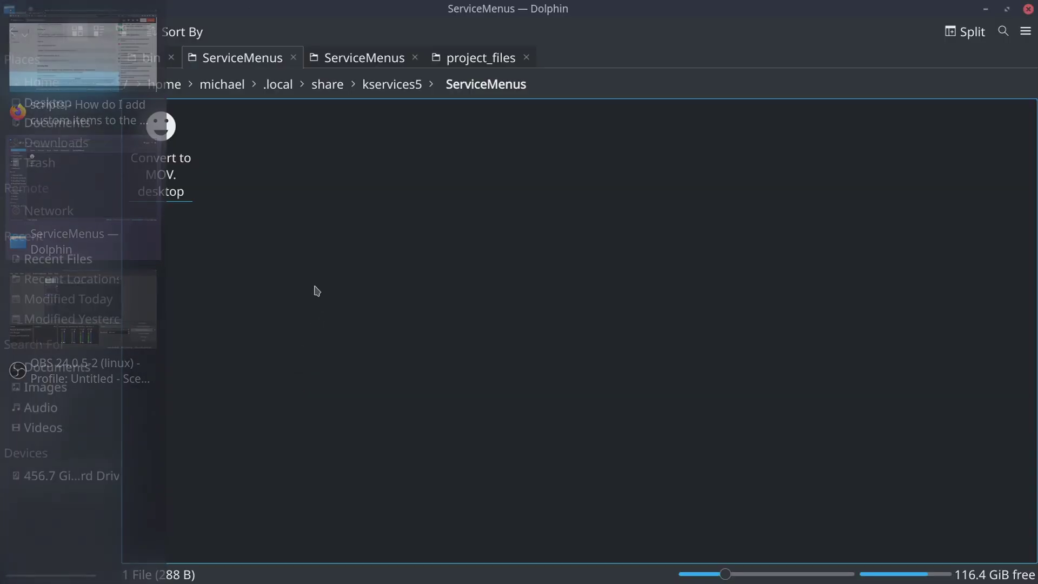
click(334, 54)
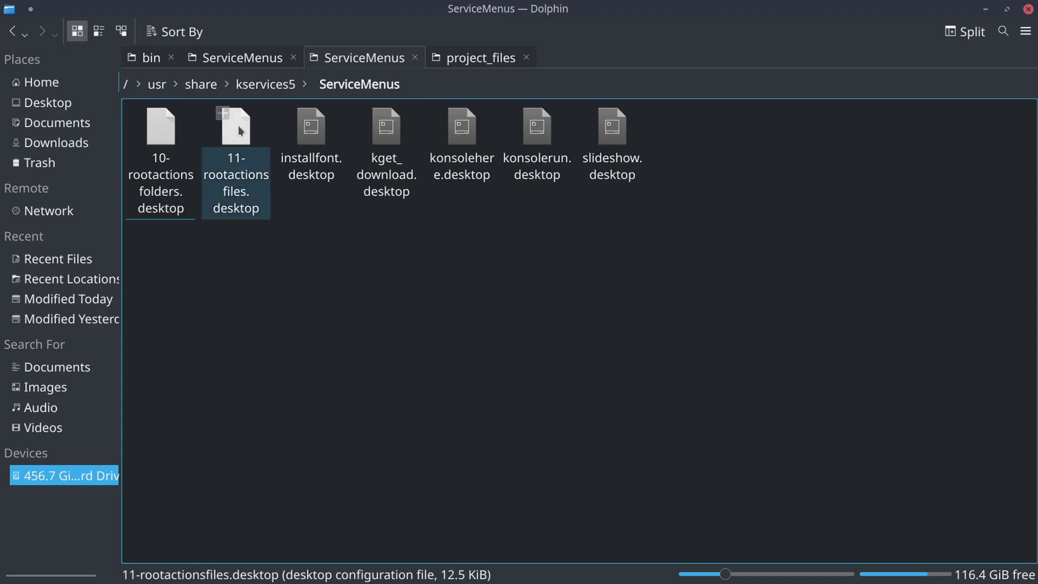
click(240, 57)
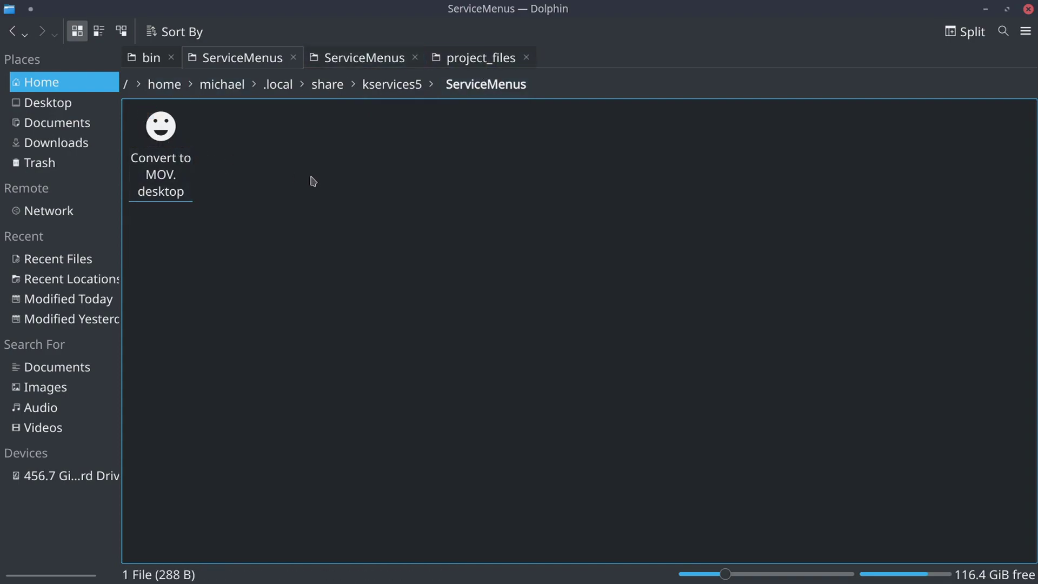
key(alt+Tab)
key(alt+Tab)
key(alt+Tab)
key(alt+Tab)
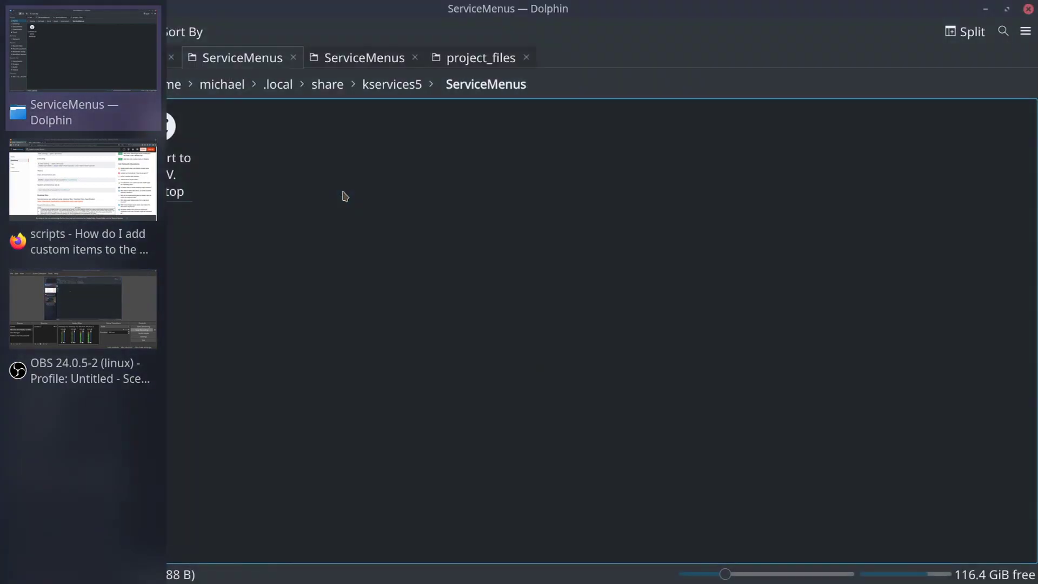
key(alt+shift+Tab)
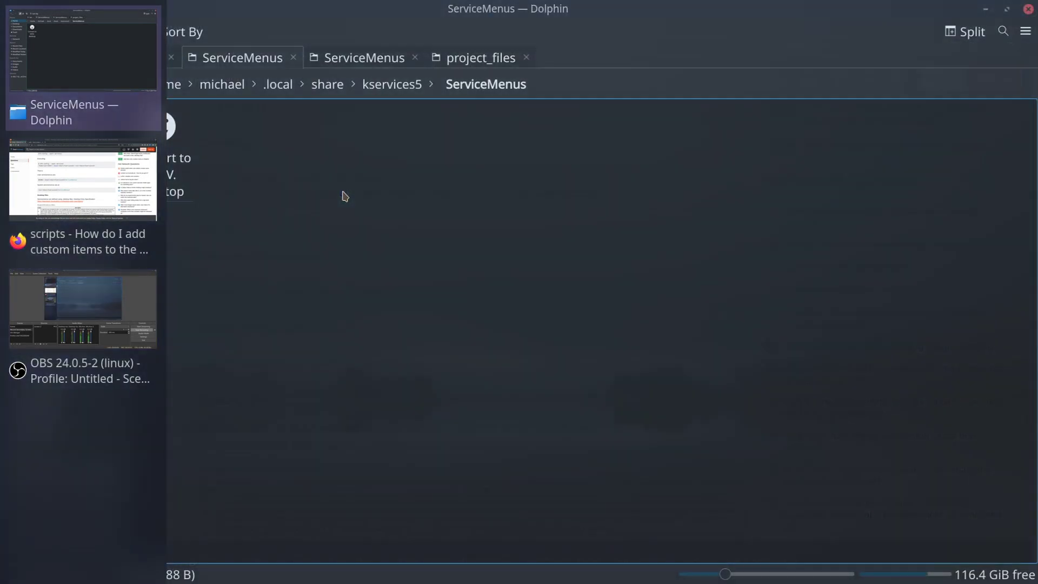
- Open Convert to MOV.desktop for reading in Kate, examine its service menu entries at a larger text size, and close the editor
click(176, 171)
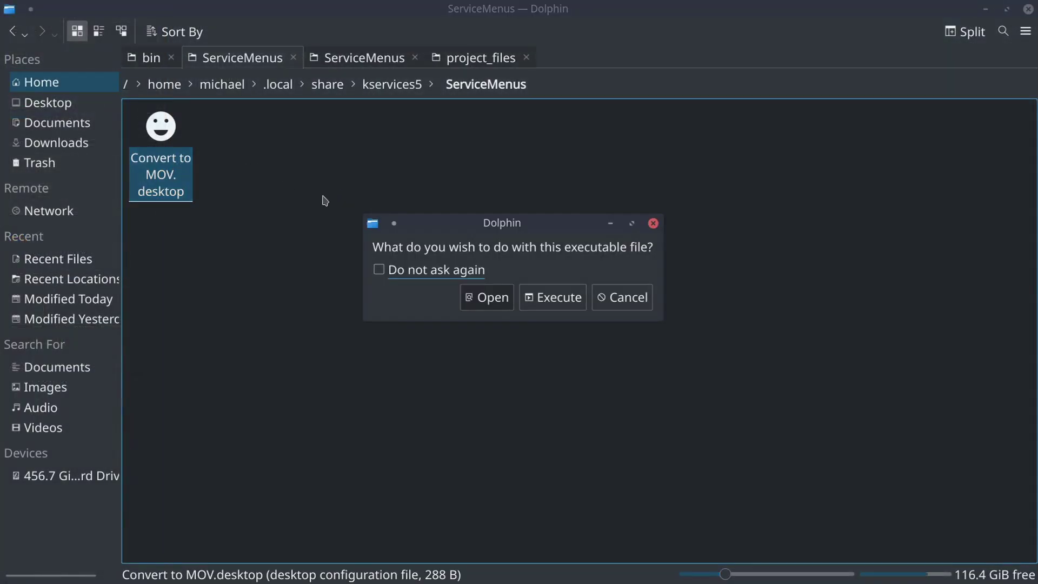
click(489, 301)
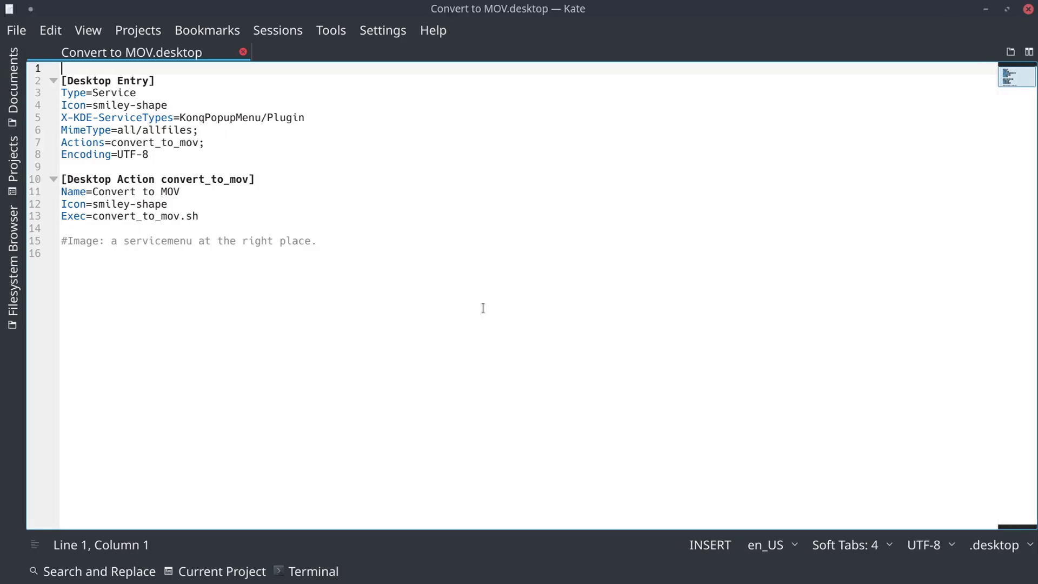
scroll(317, 346, up, 3)
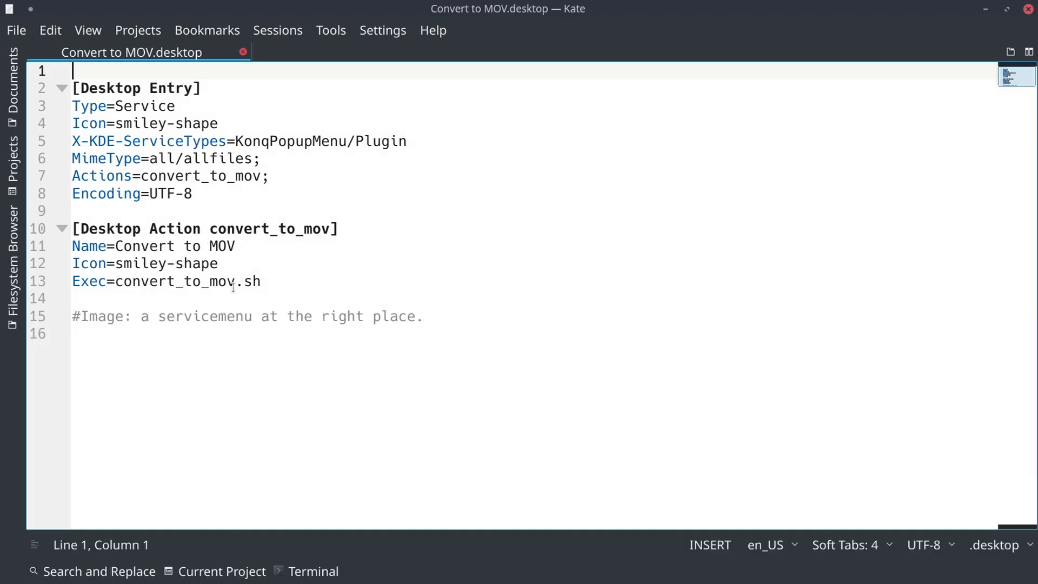
key(ctrl+q)
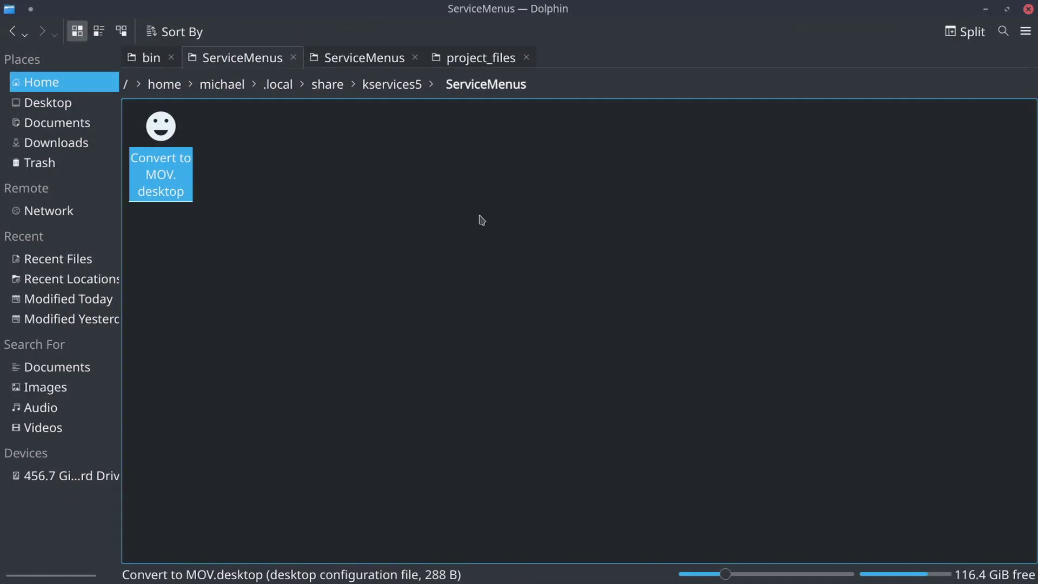
- Check the actions offered for Convert to MOV.desktop, and for the empty area of the system ServiceMenus folder
right_click(184, 187)
mouse_move(325, 364)
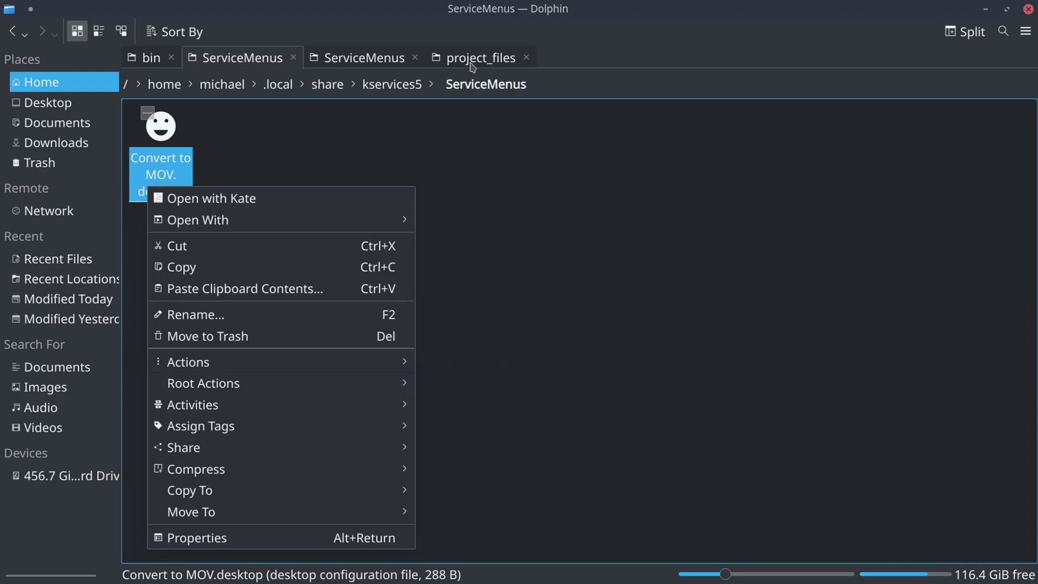
click(372, 63)
right_click(354, 175)
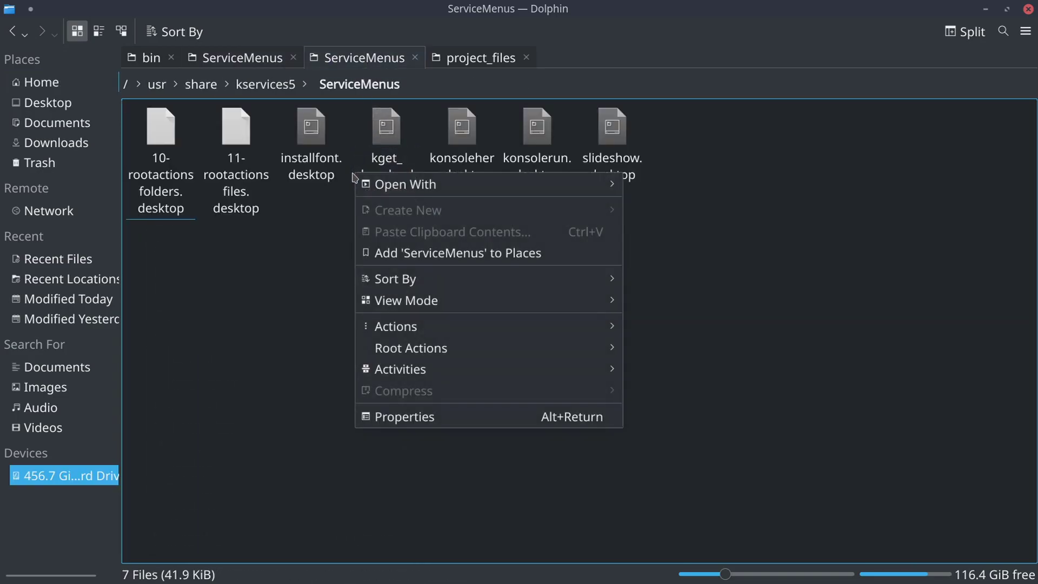
mouse_move(466, 334)
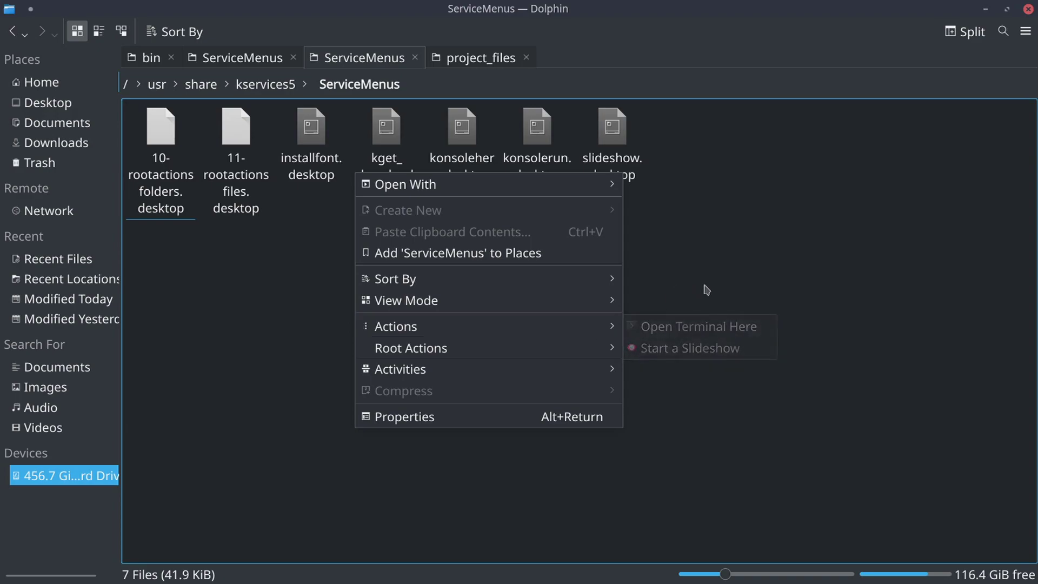
- Check the actions and root actions offered for installfont.desktop in the system ServiceMenus folder
right_click(314, 134)
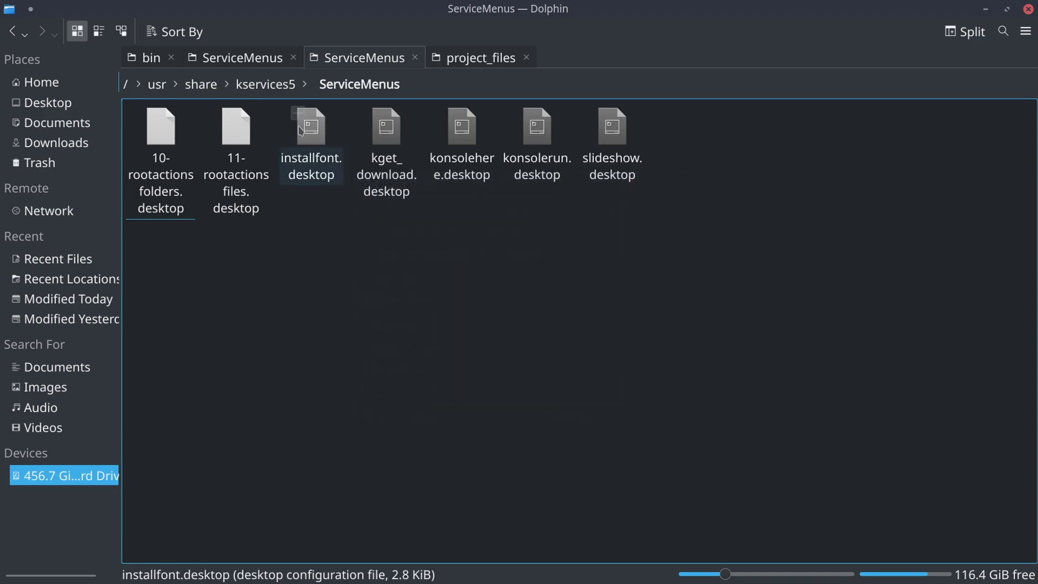
mouse_move(428, 310)
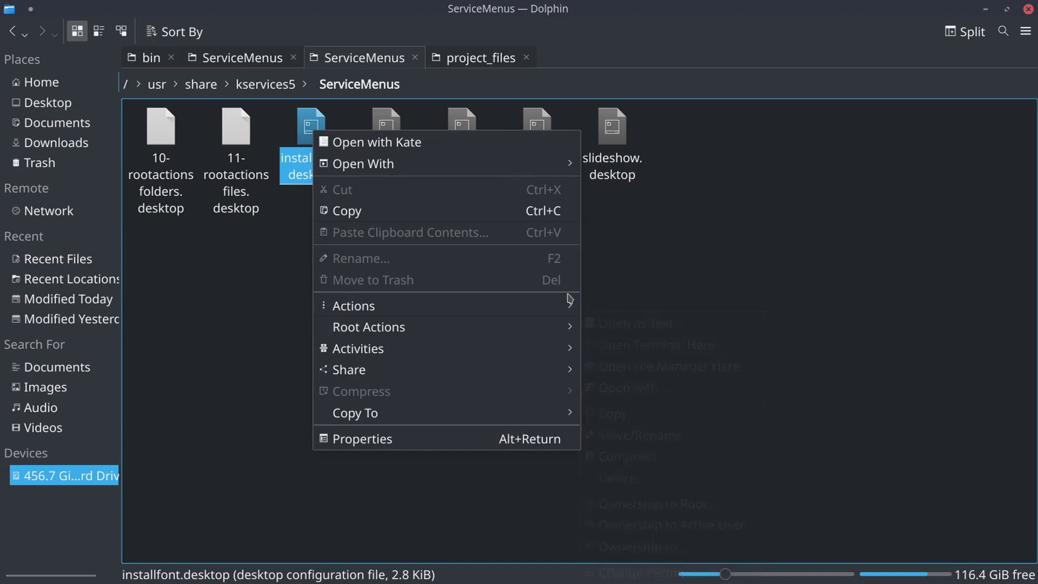
mouse_move(570, 305)
click(225, 59)
- Check the actions offered for the empty area of the user ServiceMenus folder
click(225, 58)
right_click(266, 244)
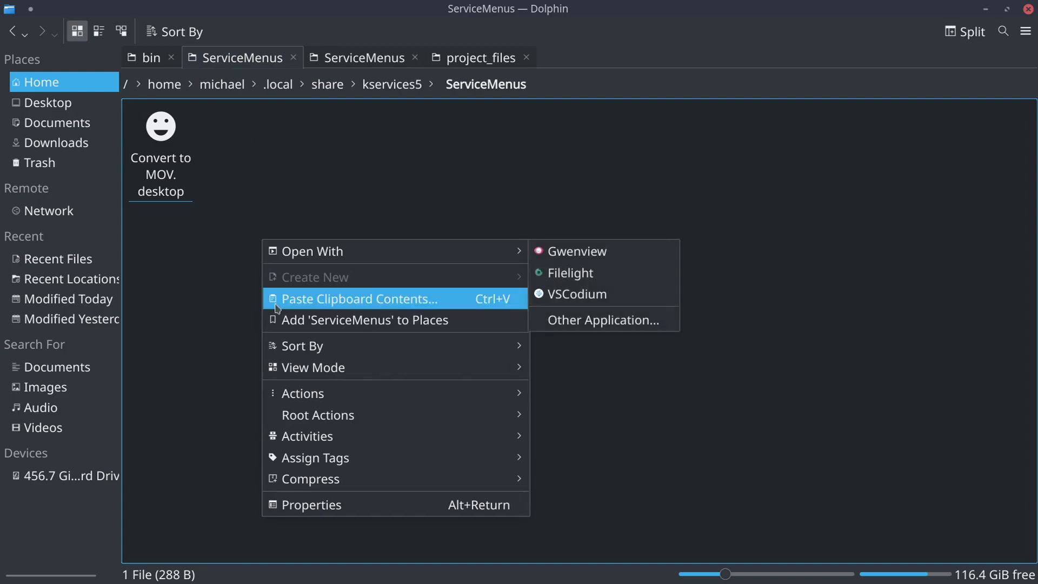
mouse_move(349, 403)
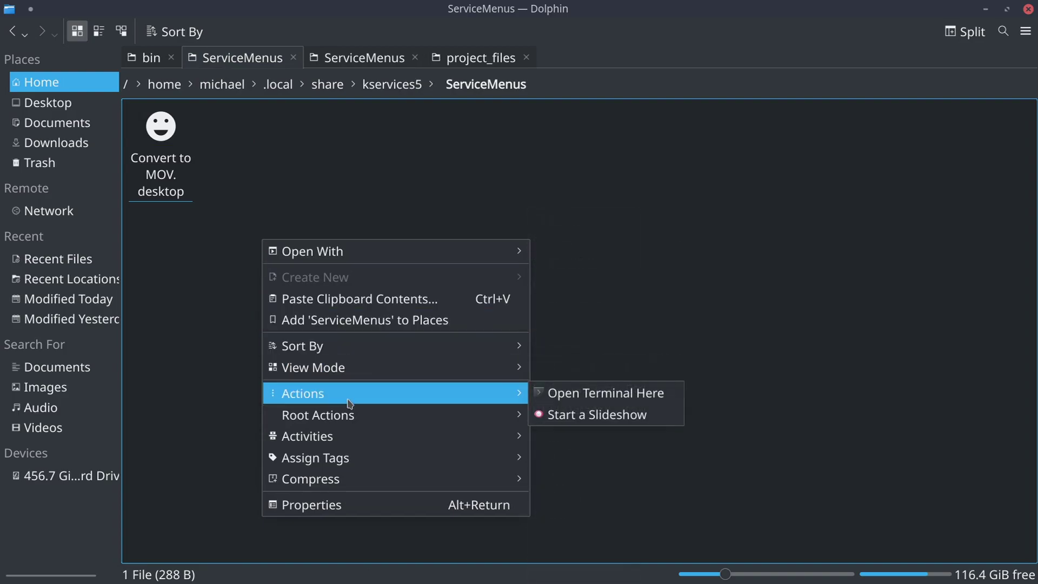
click(406, 119)
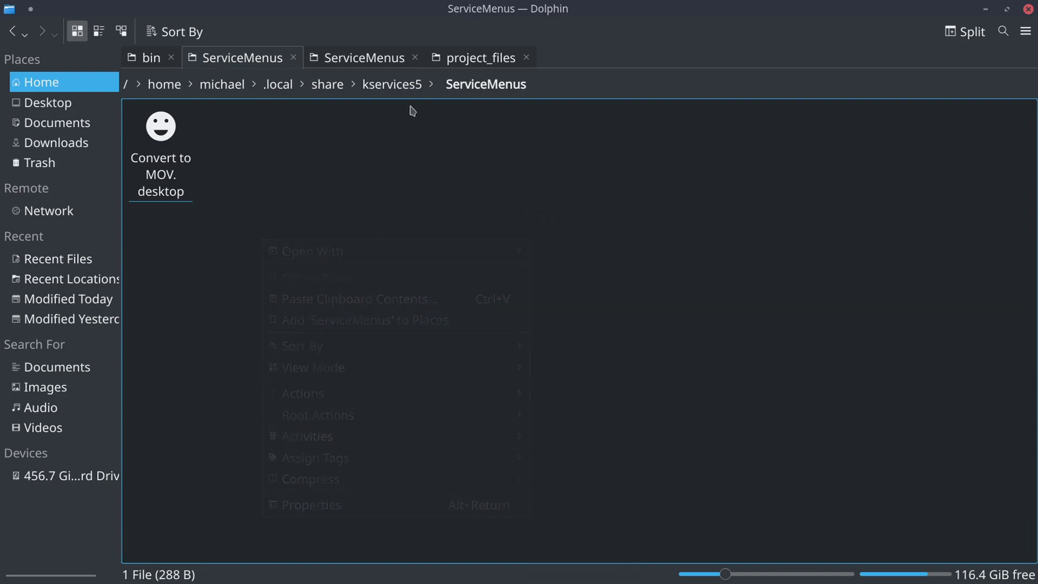
- In the project_files folder, check the actions offered for the upload folder and for the empty area
click(465, 58)
right_click(322, 154)
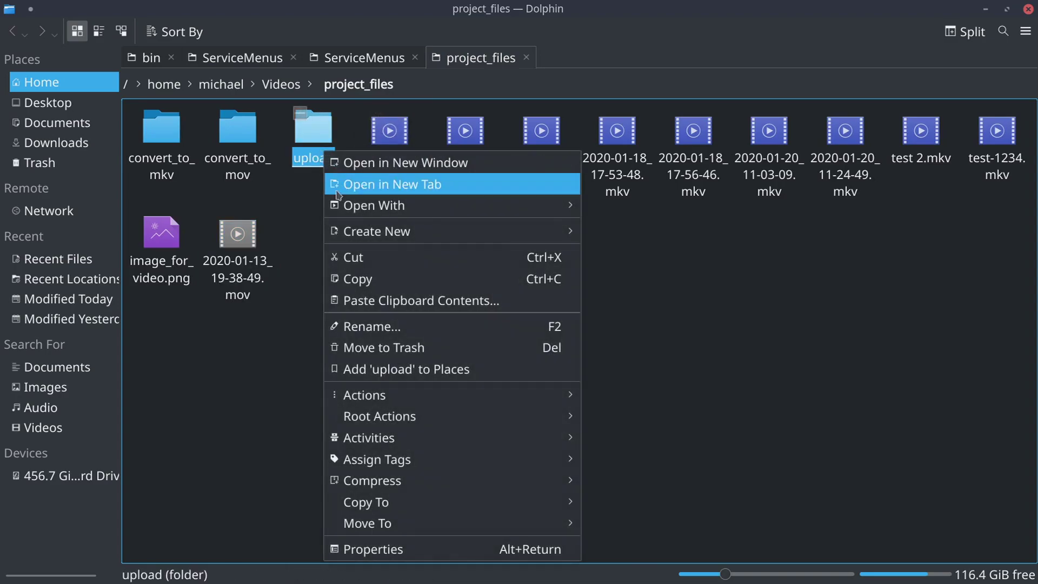
mouse_move(436, 405)
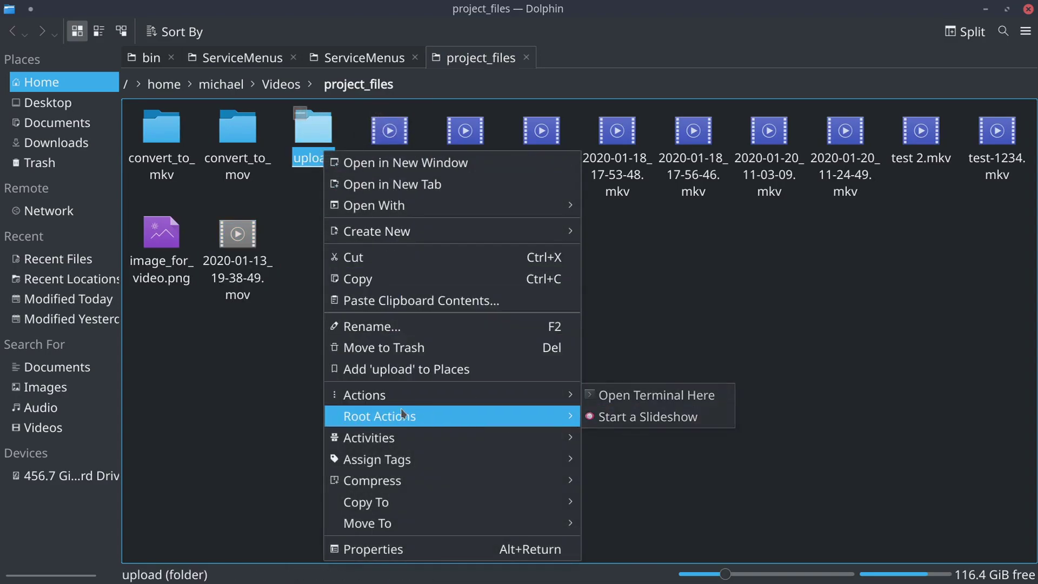
click(203, 393)
right_click(204, 393)
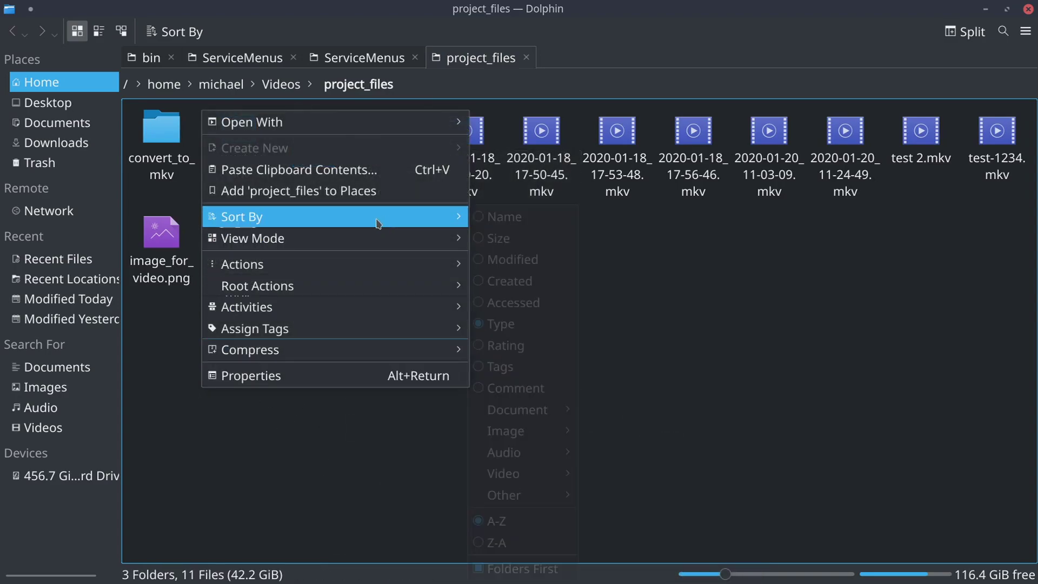
mouse_move(319, 265)
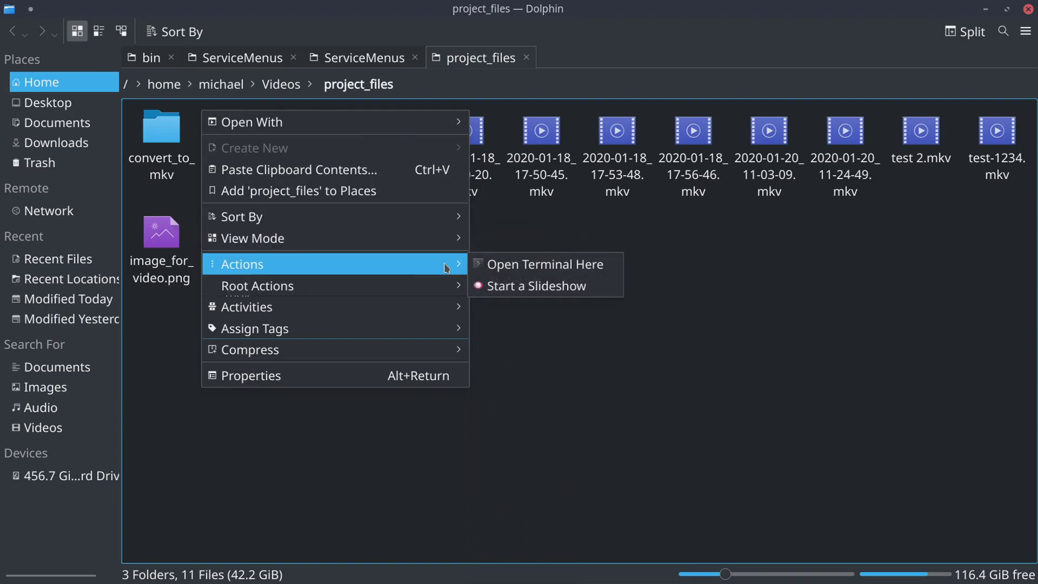
- Locate the Convert to MOV action for the video 2020-01-18_17-50-45.mkv without running it
click(556, 172)
right_click(556, 171)
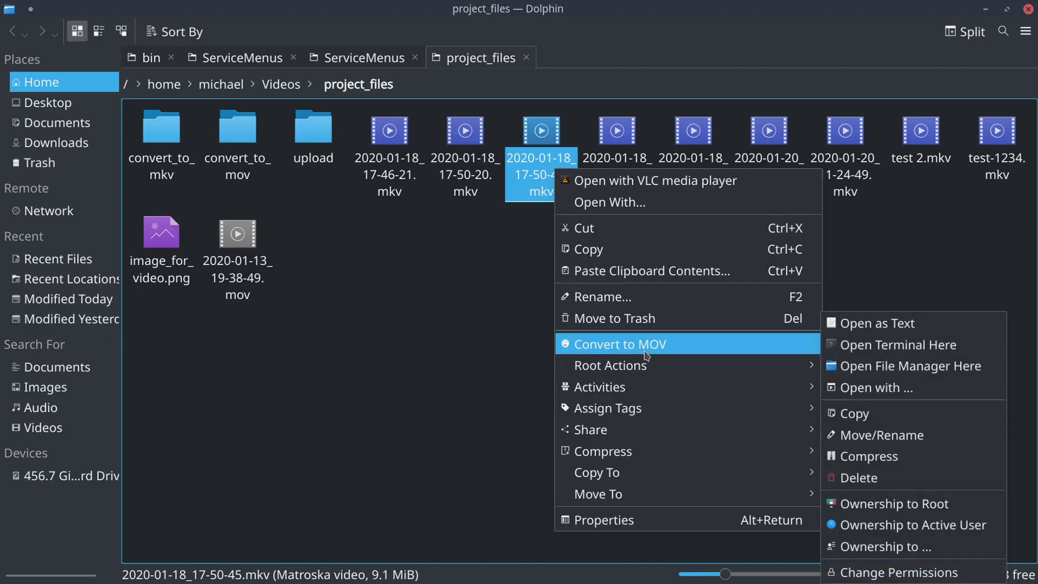
click(508, 358)
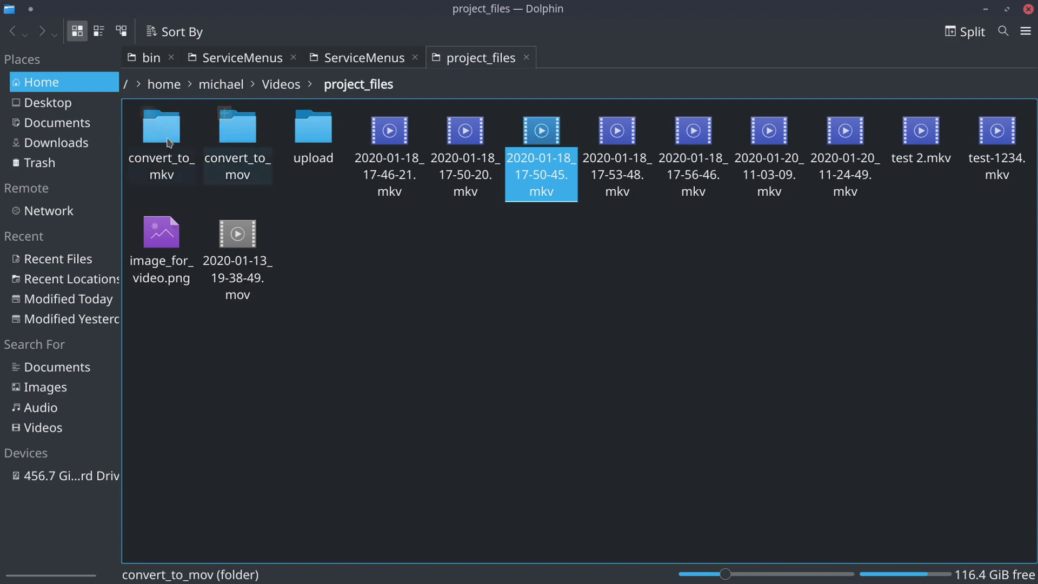
- View the bin folder holding the conversion scripts and the user ServiceMenus folder in turn
click(146, 58)
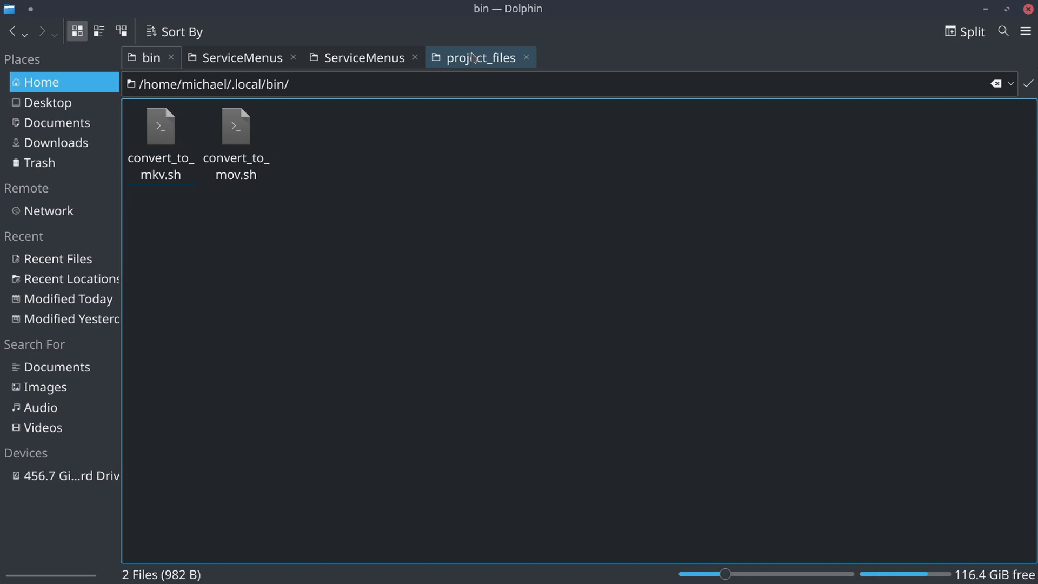
click(246, 57)
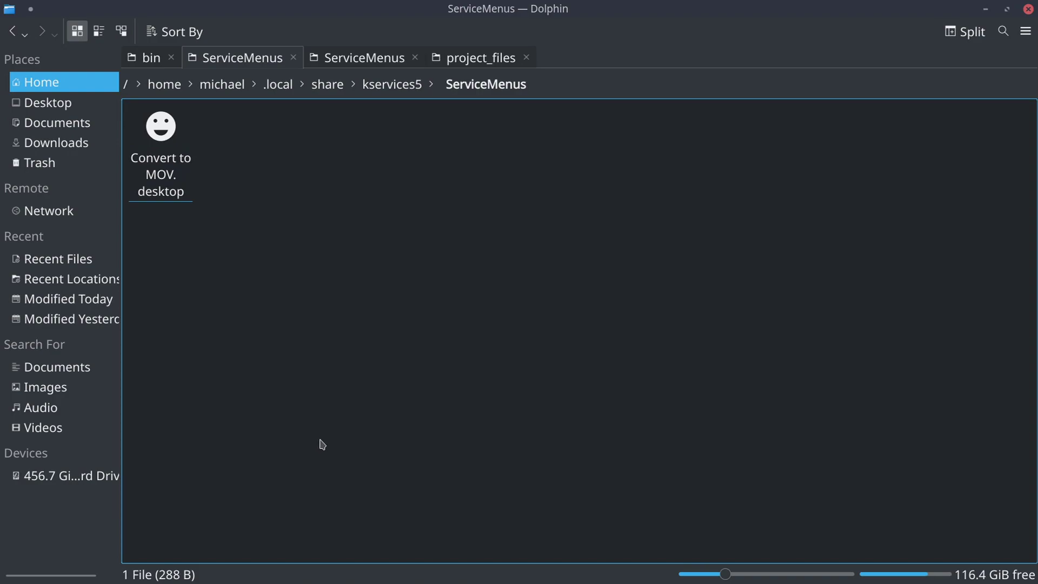
key(ctrl+shift+Tab)
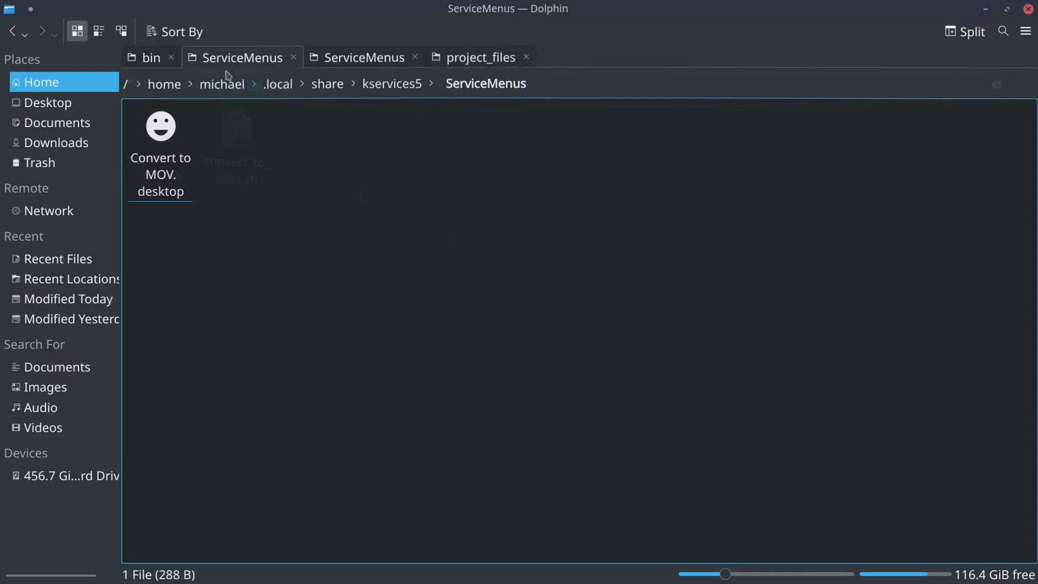